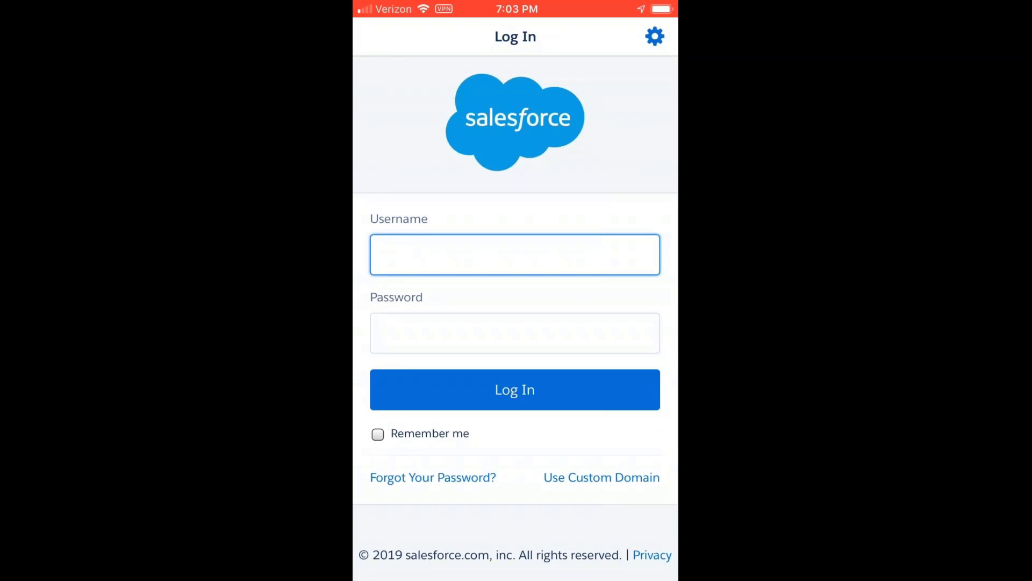
- Add a custom login connection labelled 'Mobile' for mobileamer.my.salesforce.com and load its login page
click(655, 36)
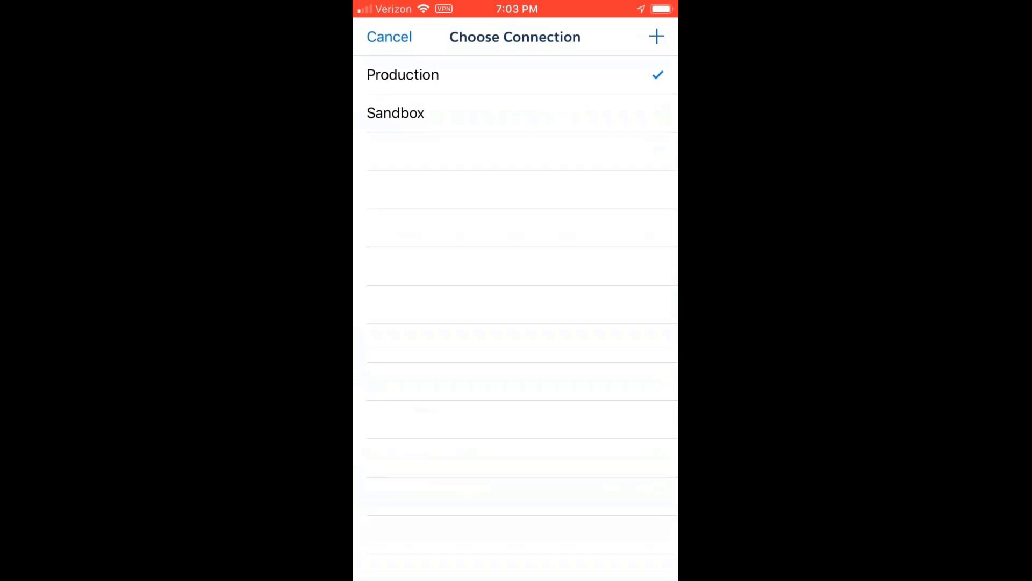
click(657, 36)
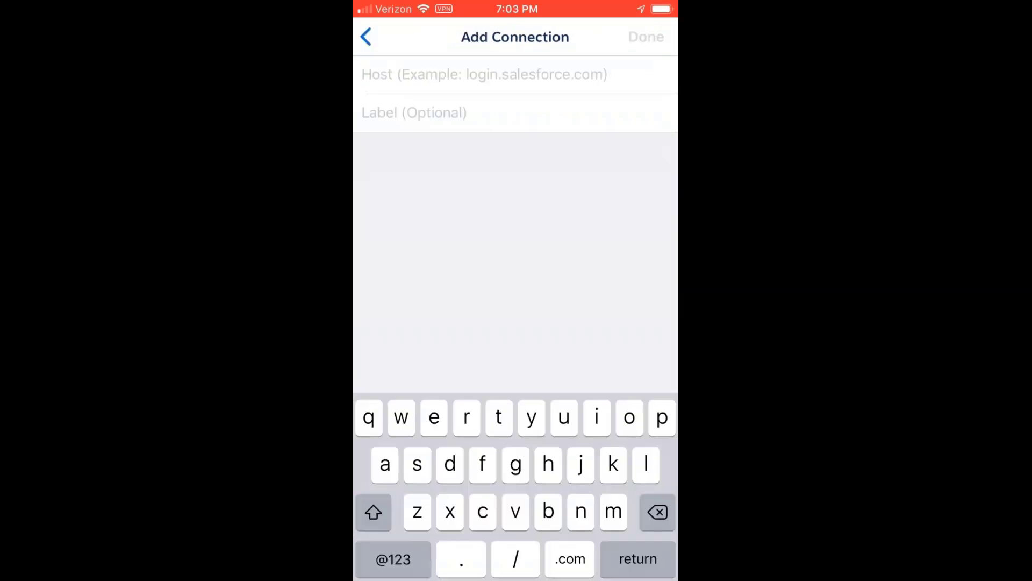
click(406, 74)
click(392, 32)
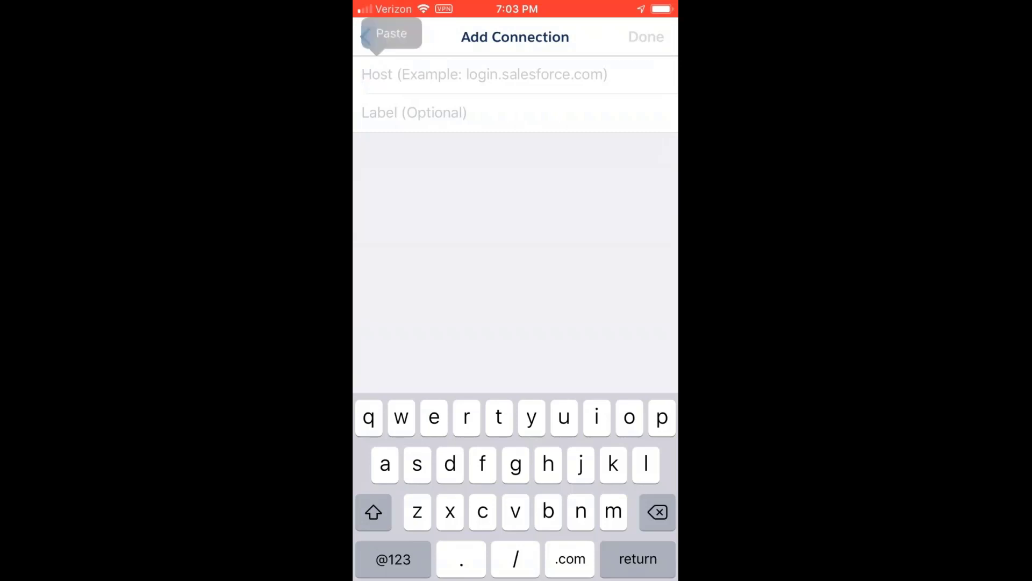
key(Return)
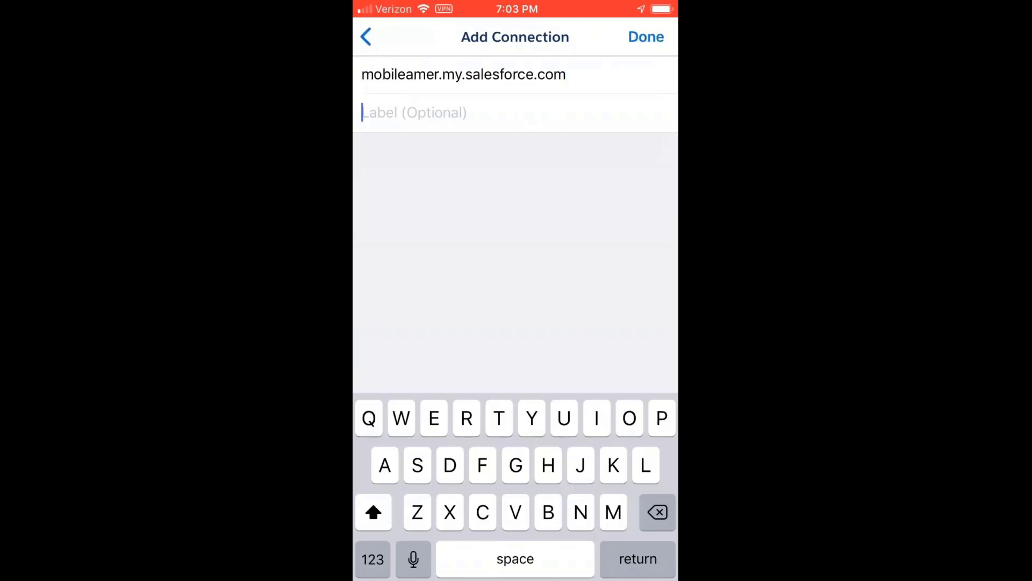
text(Mo)
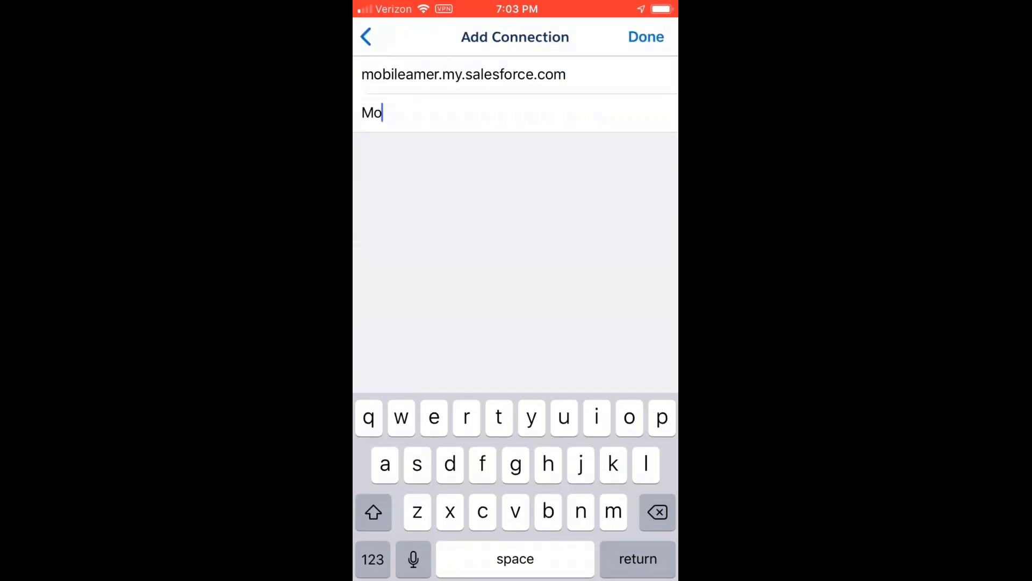
text(bile)
click(646, 37)
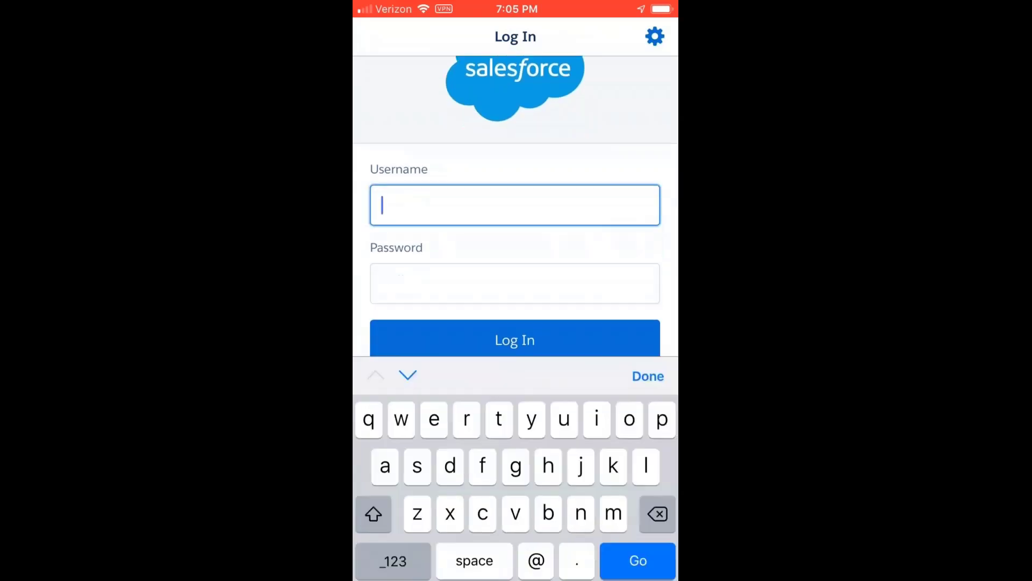
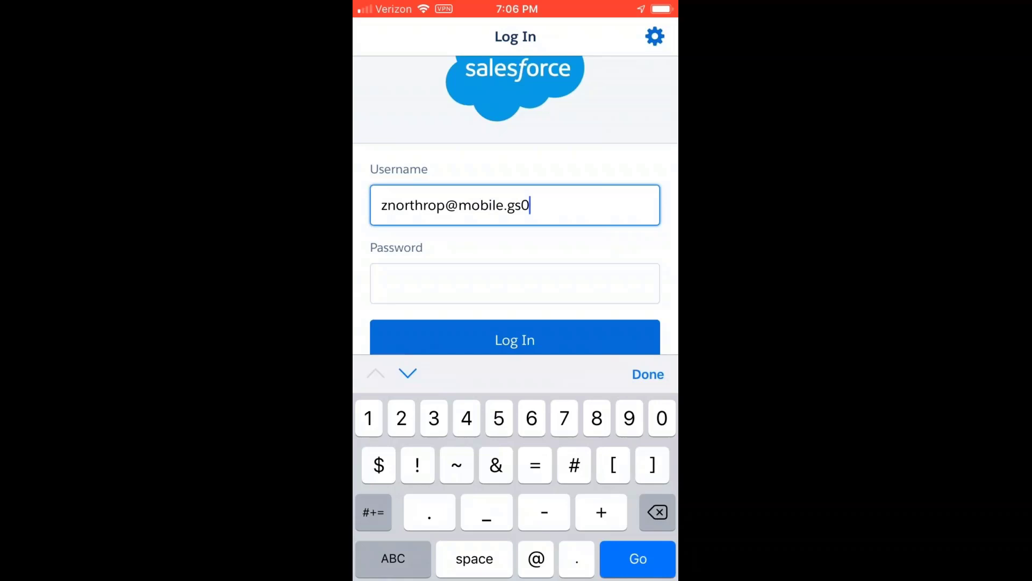
- Log in to the custom domain with the account username and password
key(Tab)
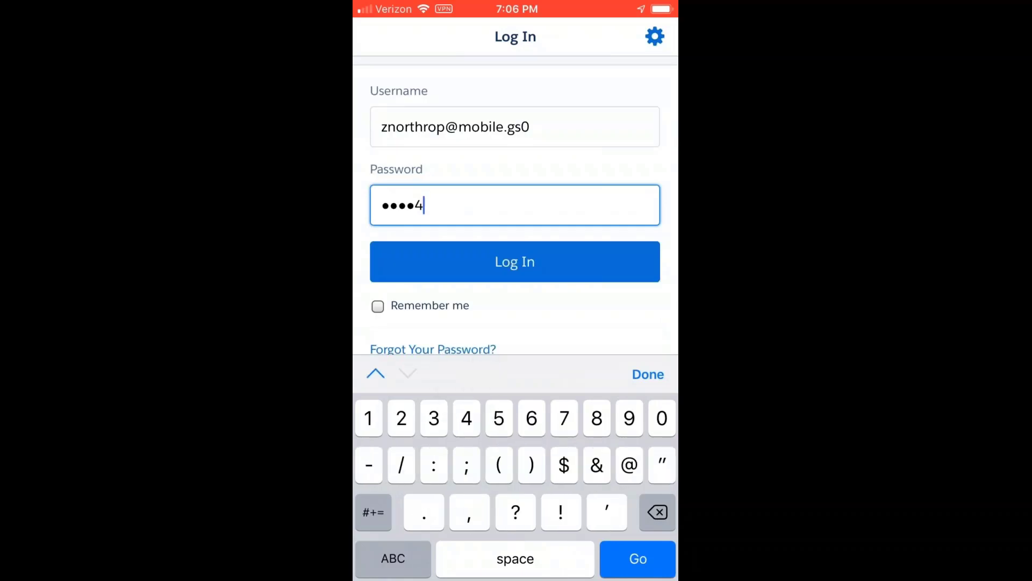
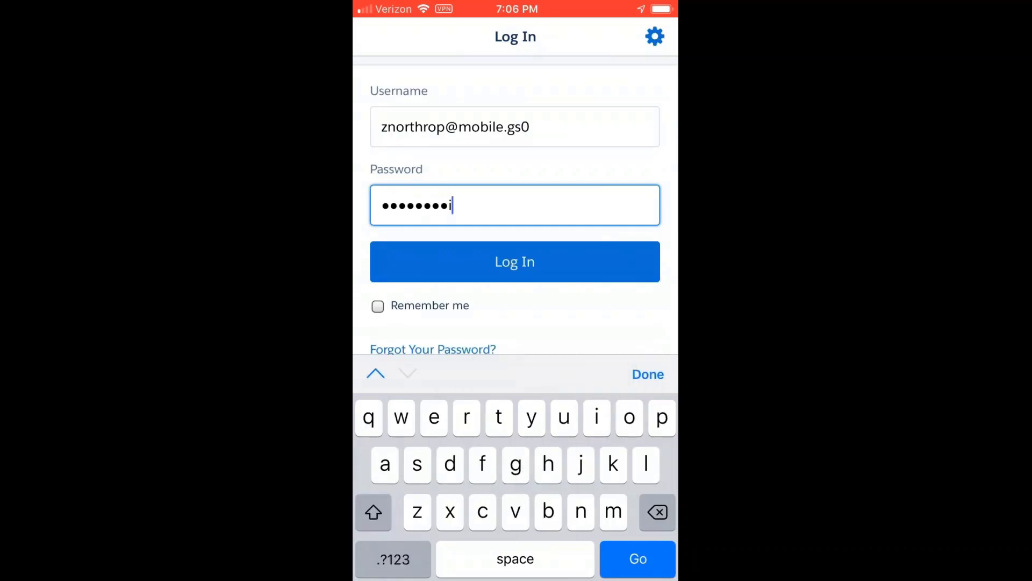
key(Return)
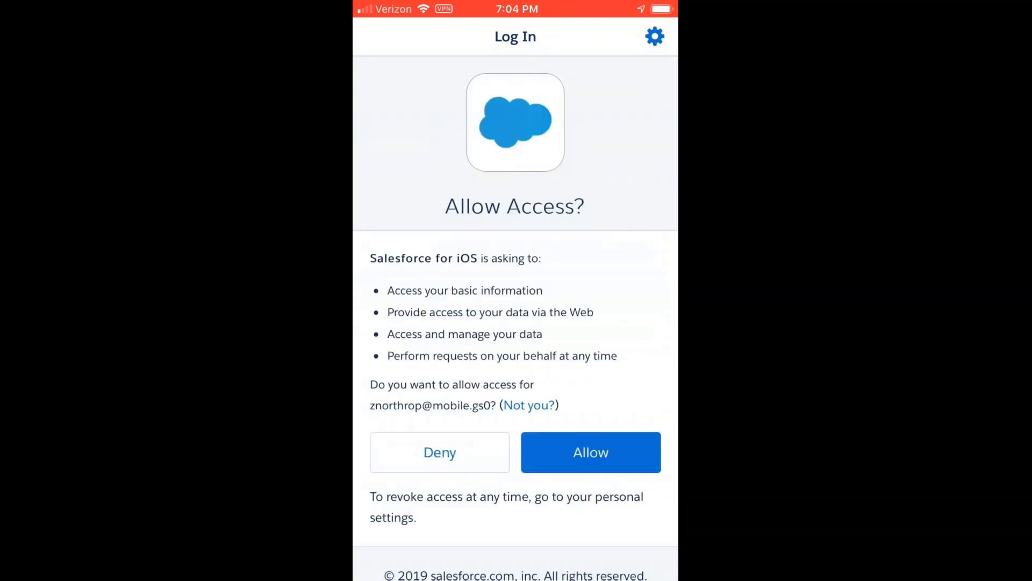
- Allow Salesforce for iOS account access and set and confirm a 4-digit passcode
click(591, 452)
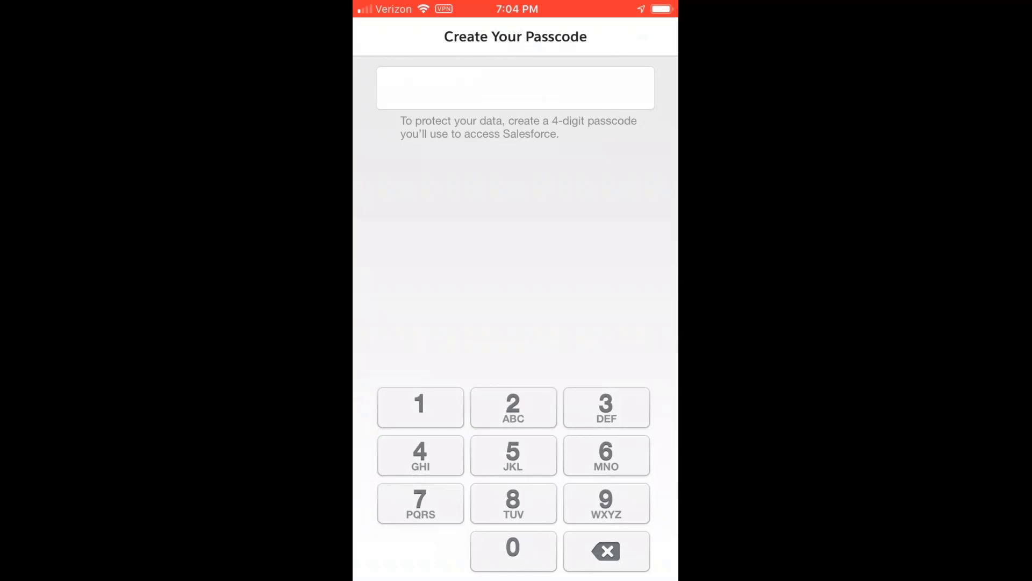
click(606, 407)
click(606, 407)
click(606, 407)
click(514, 407)
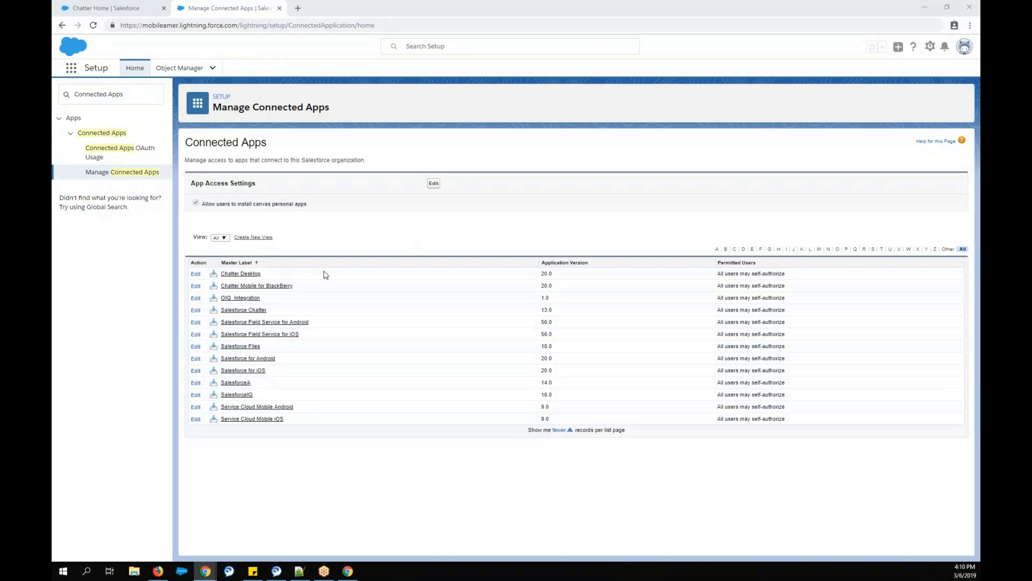
- Save the Salesforce for iOS connected app policies with Require PIN after kept at 60 minutes
click(252, 370)
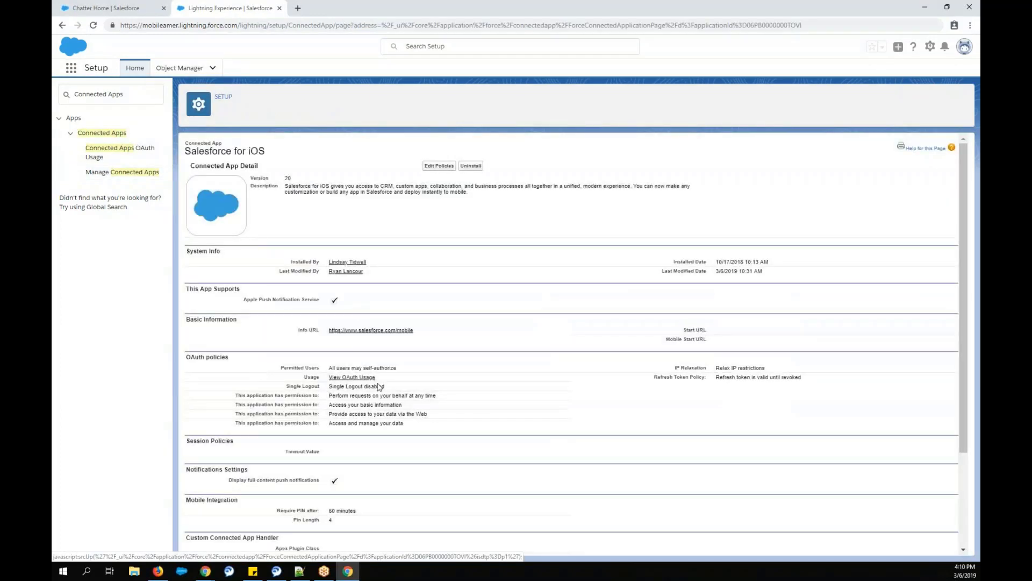
scroll(476, 408, down, 1)
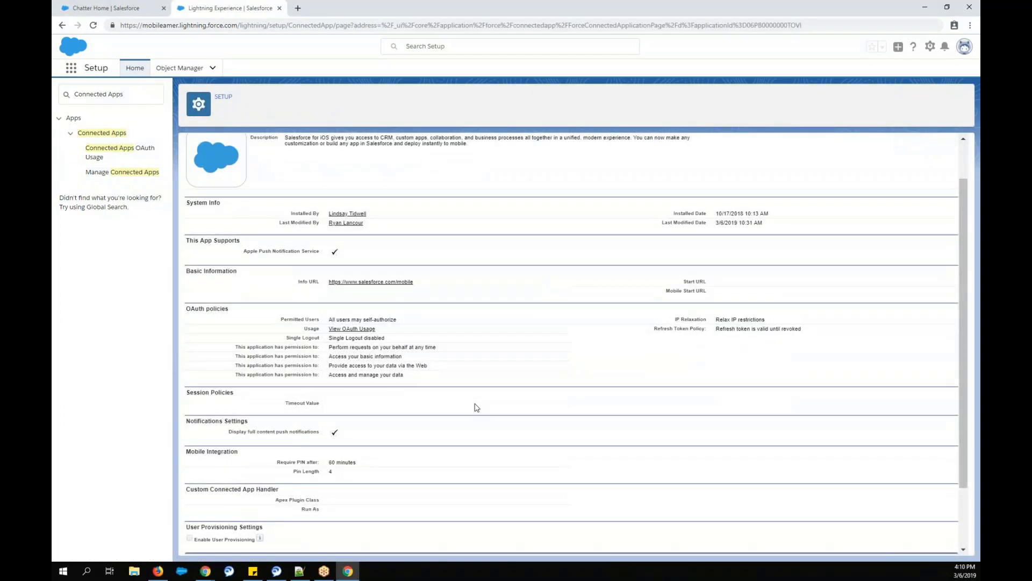
scroll(476, 408, up, 1)
click(433, 173)
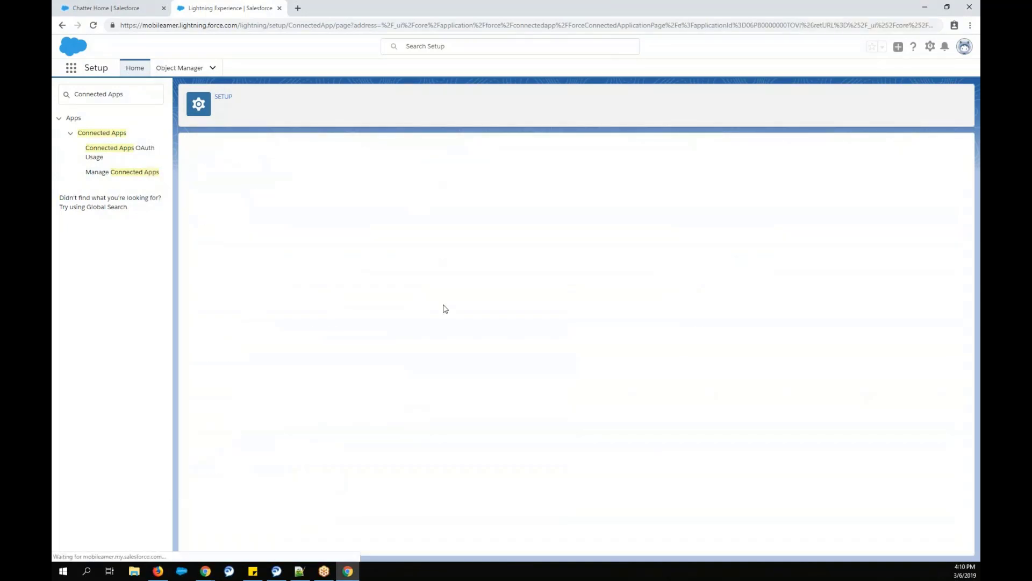
scroll(511, 403, down, 1)
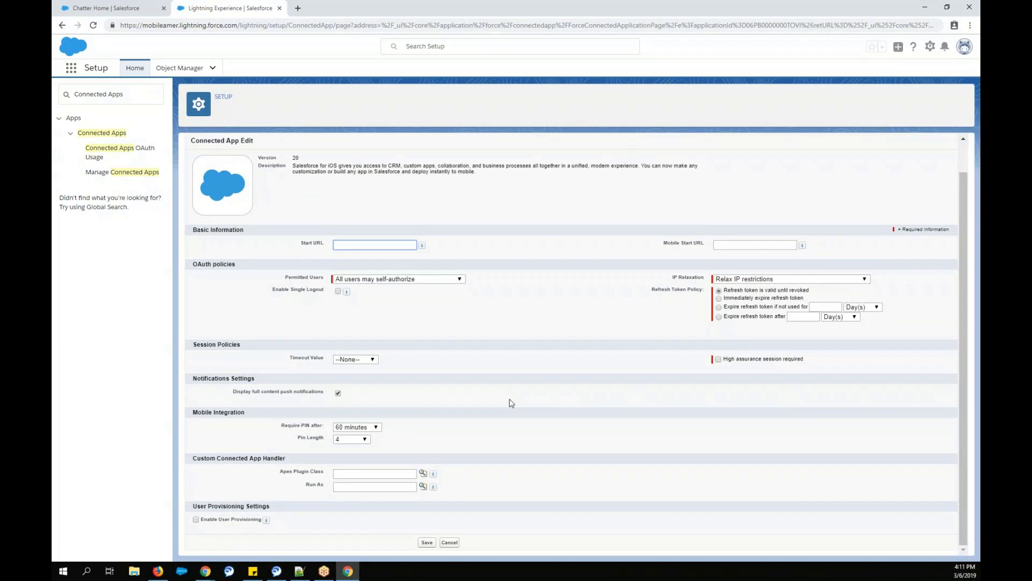
click(368, 428)
click(368, 428)
click(427, 544)
click(131, 95)
text(My Domain)
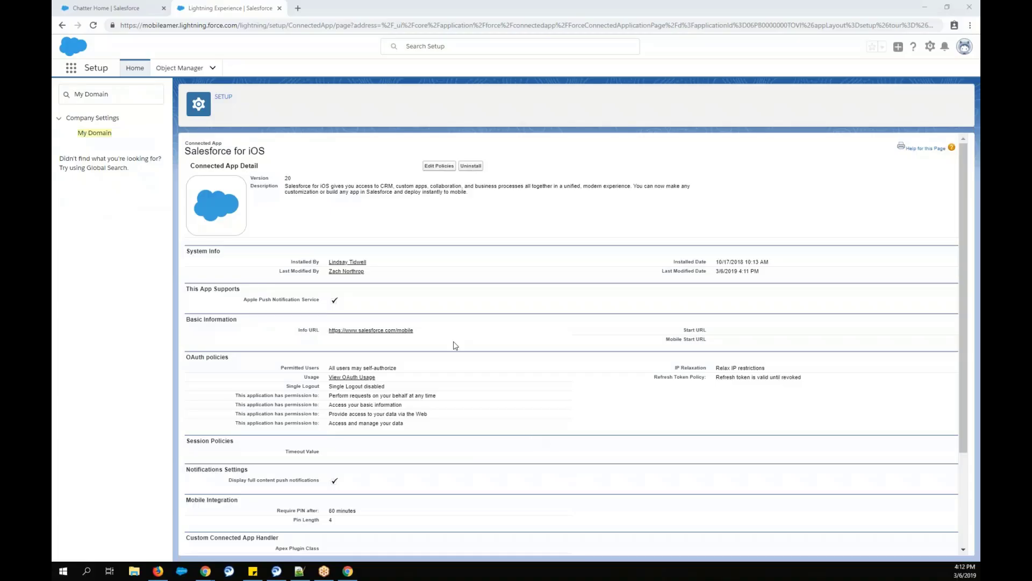
- Go to the My Domain settings page and start editing its Authentication Configuration
click(94, 133)
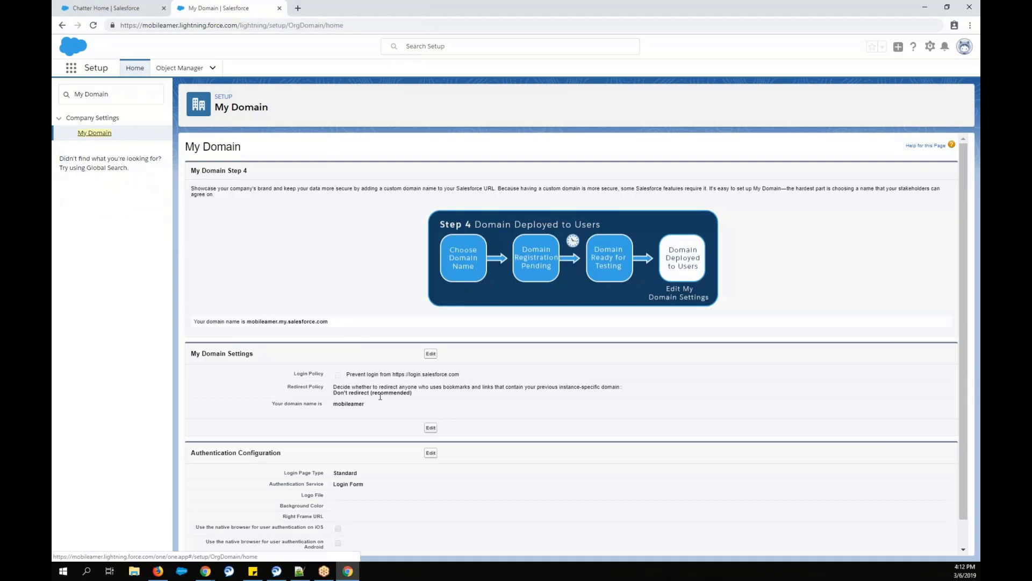
scroll(380, 397, down, 1)
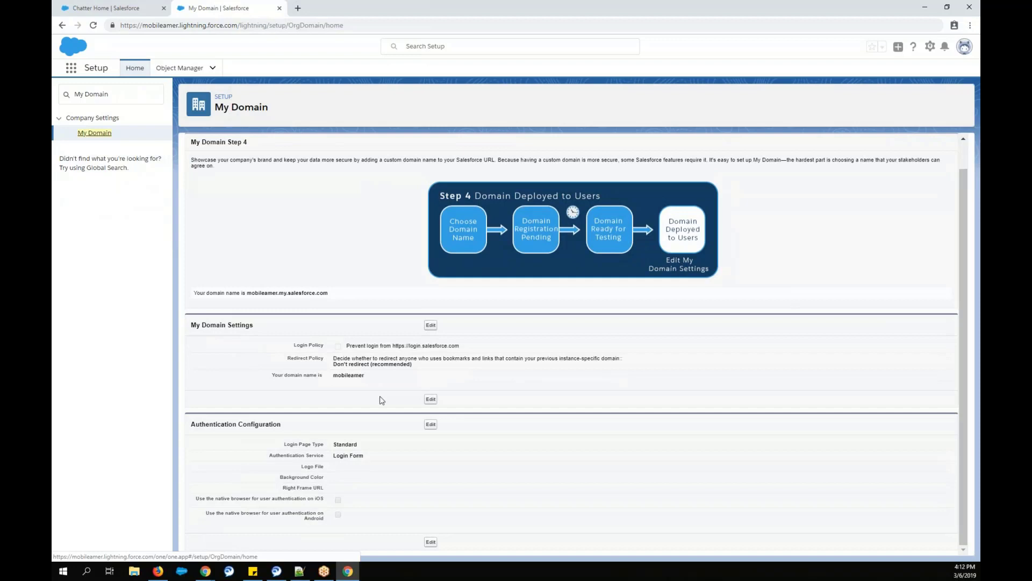
click(431, 425)
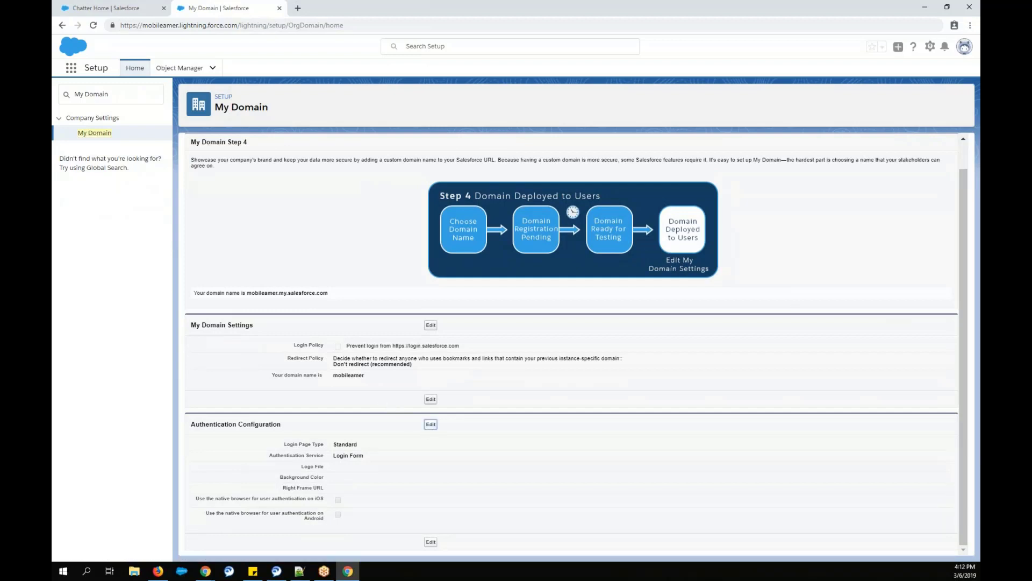